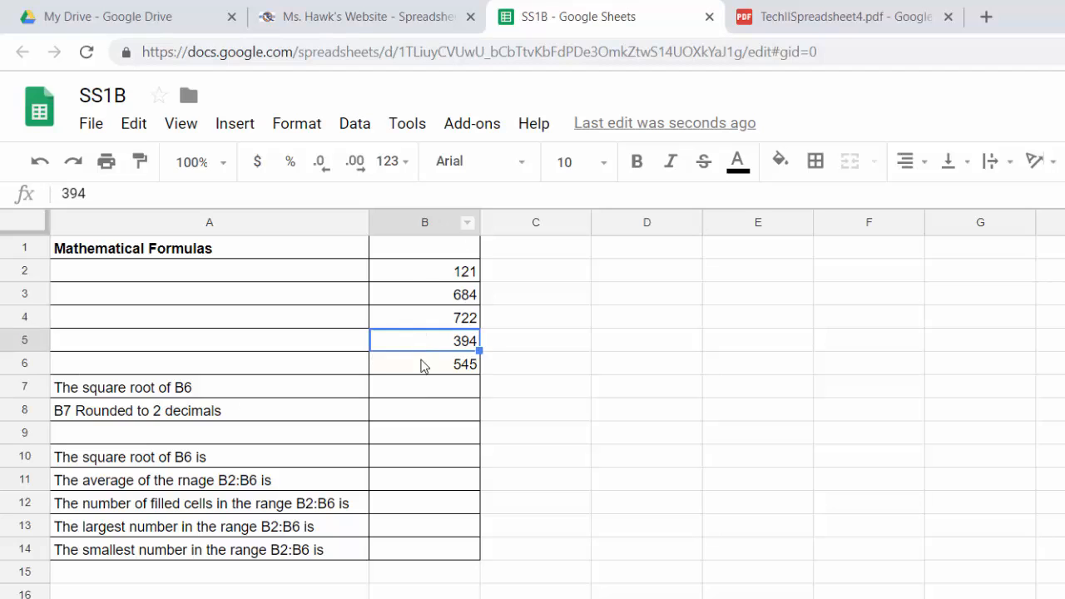
Look up the square root formula in TechIISpreadsheet4.pdf and enter =SQRT(B6) in cell B7 of the SS1B sheet
left_click(425, 365)
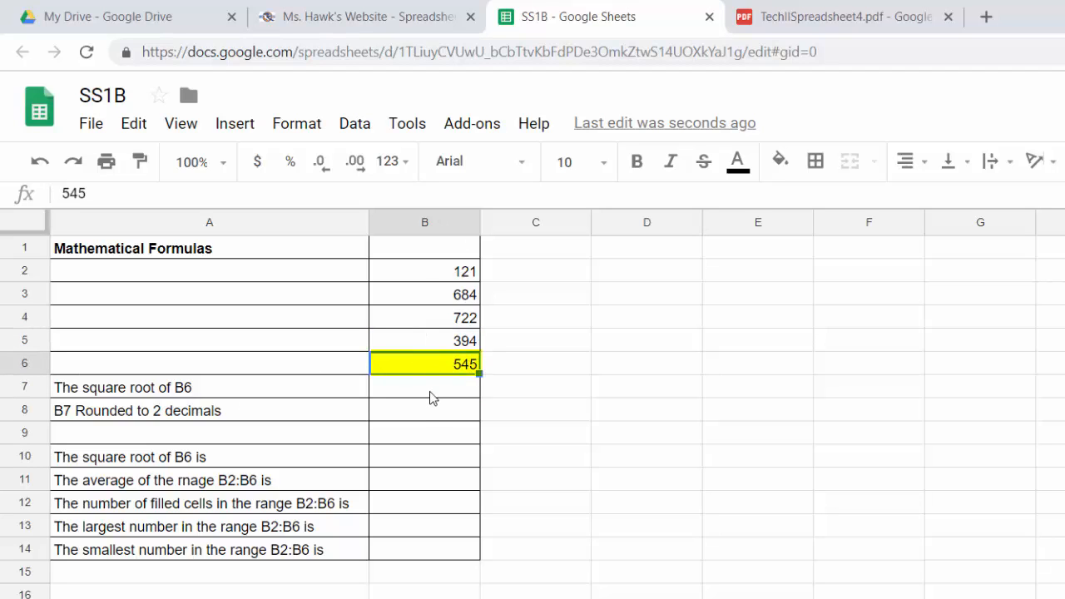
left_click(434, 387)
left_click(829, 15)
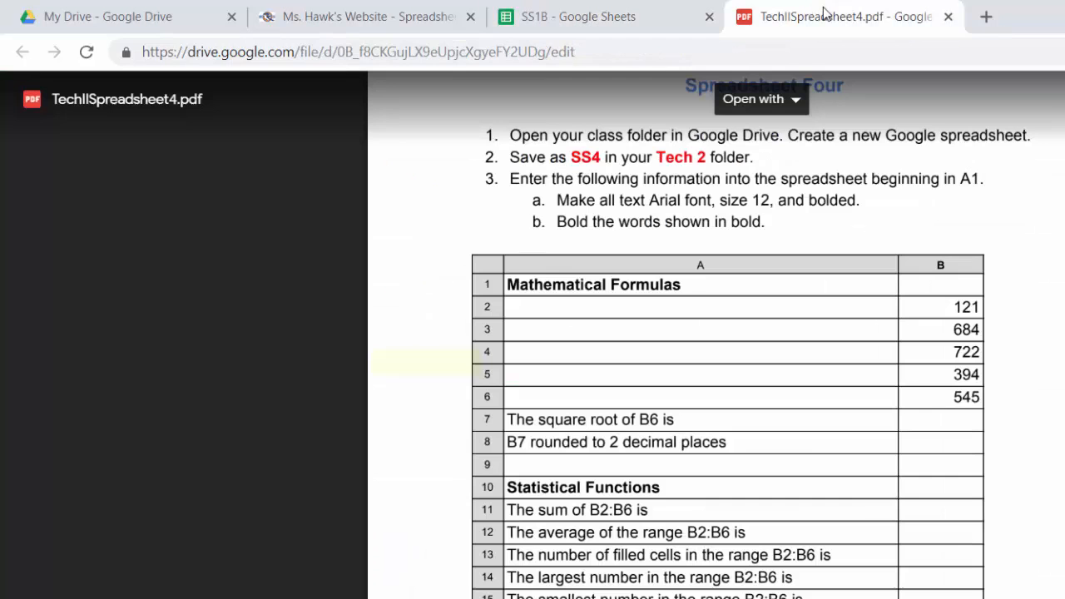
scroll(780, 416, "down", 3)
scroll(764, 451, "down", 1)
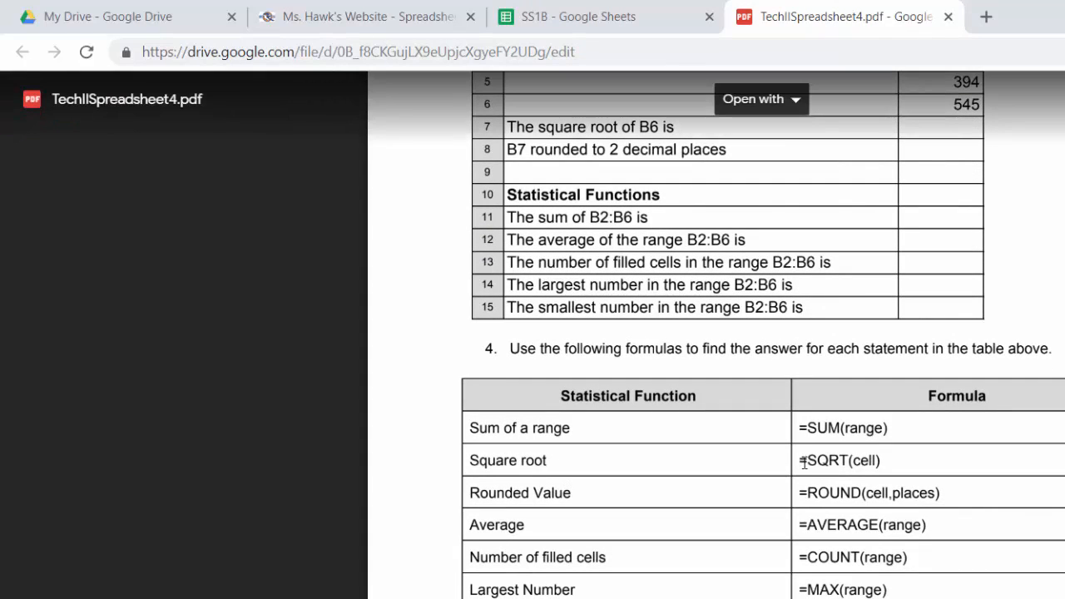
left_click(612, 21)
type("=")
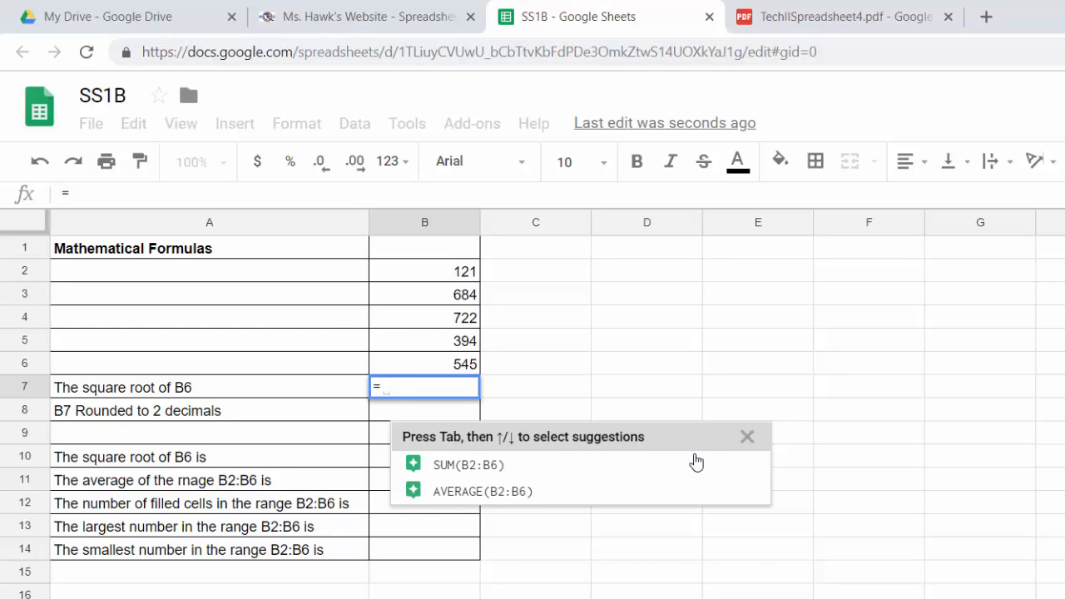
type("sq")
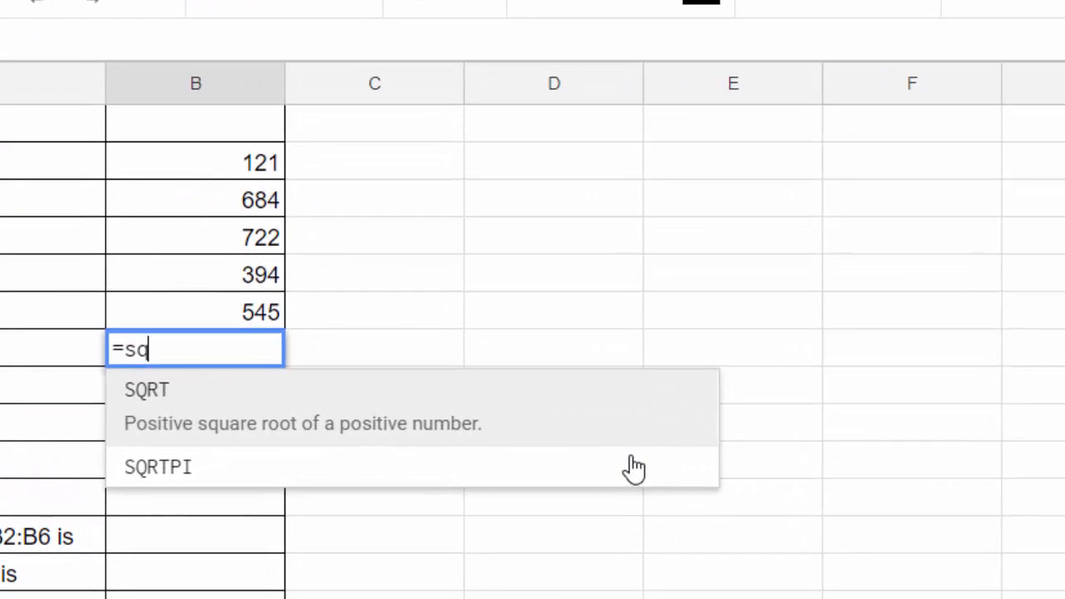
left_click(283, 422)
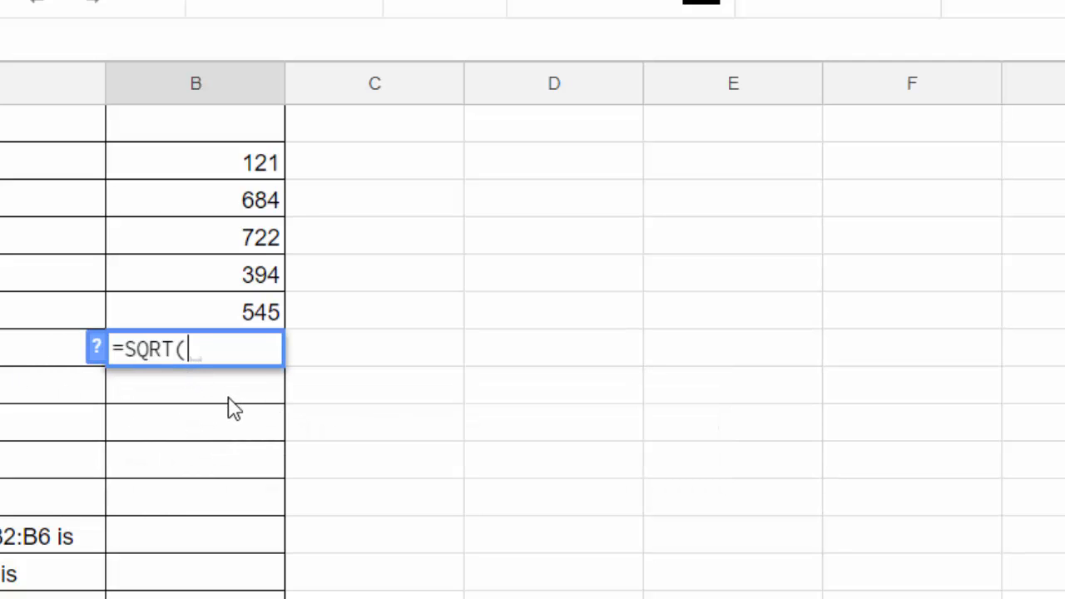
left_click(221, 321)
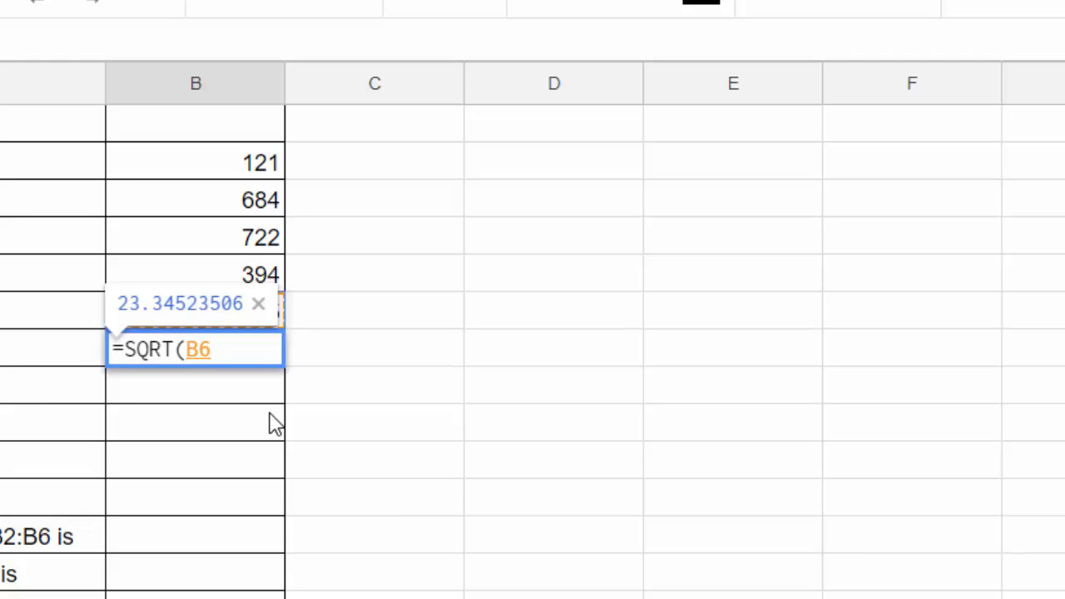
key("Return")
key("Up")
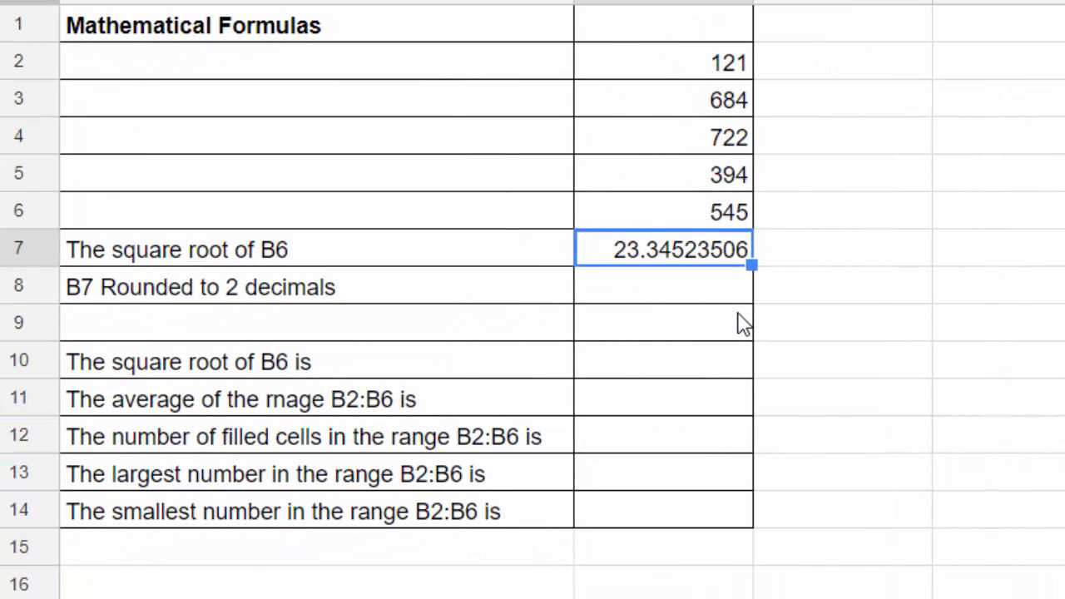
Round the square root in B7 to 2 decimals by entering =ROUND(B7,2) in cell B8
key("Down")
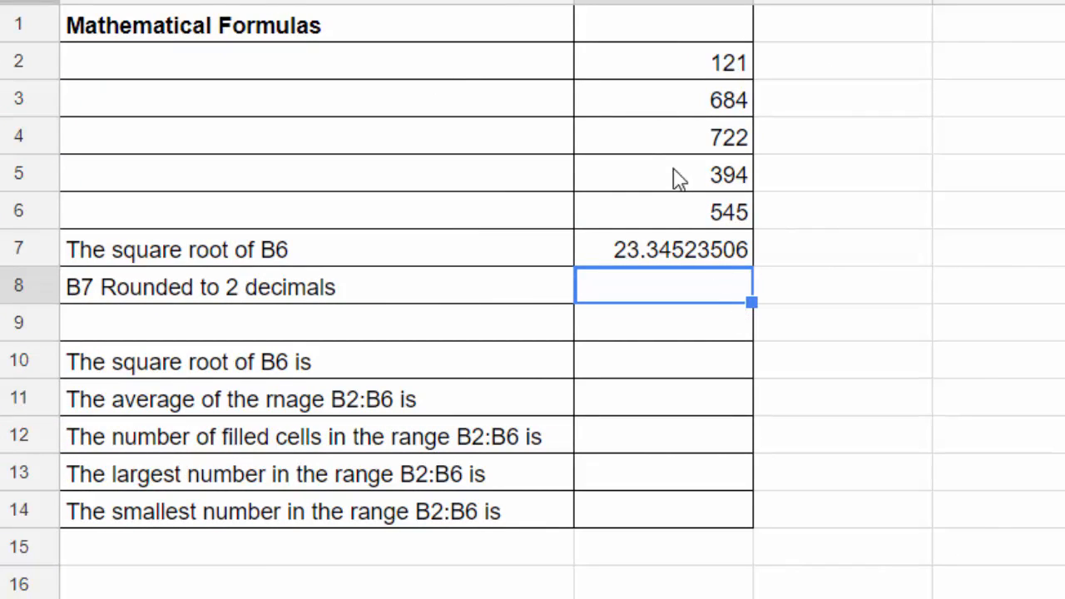
left_click(634, 259)
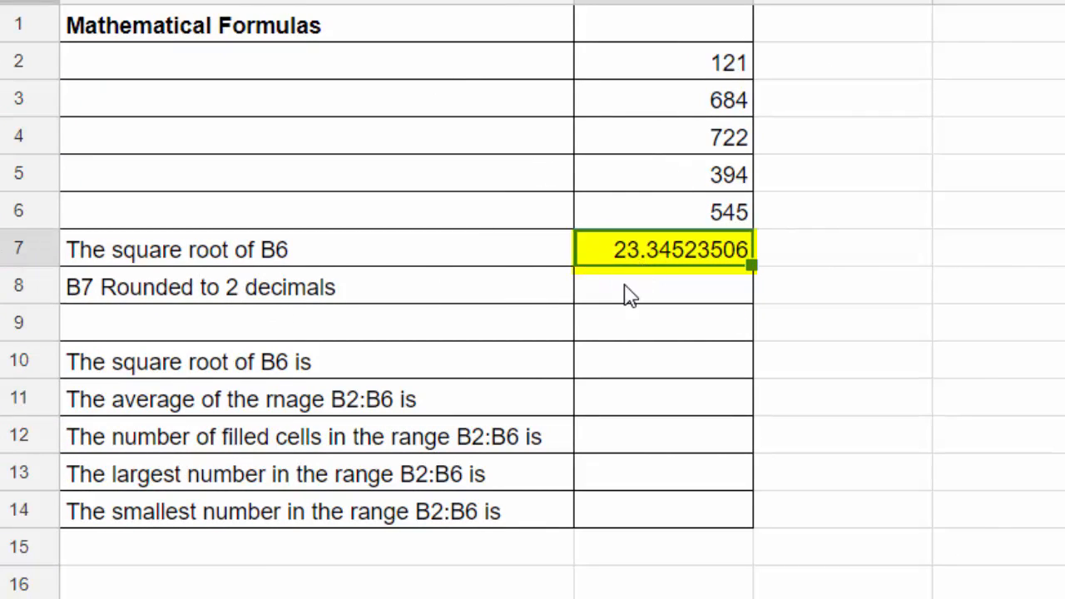
left_click(627, 293)
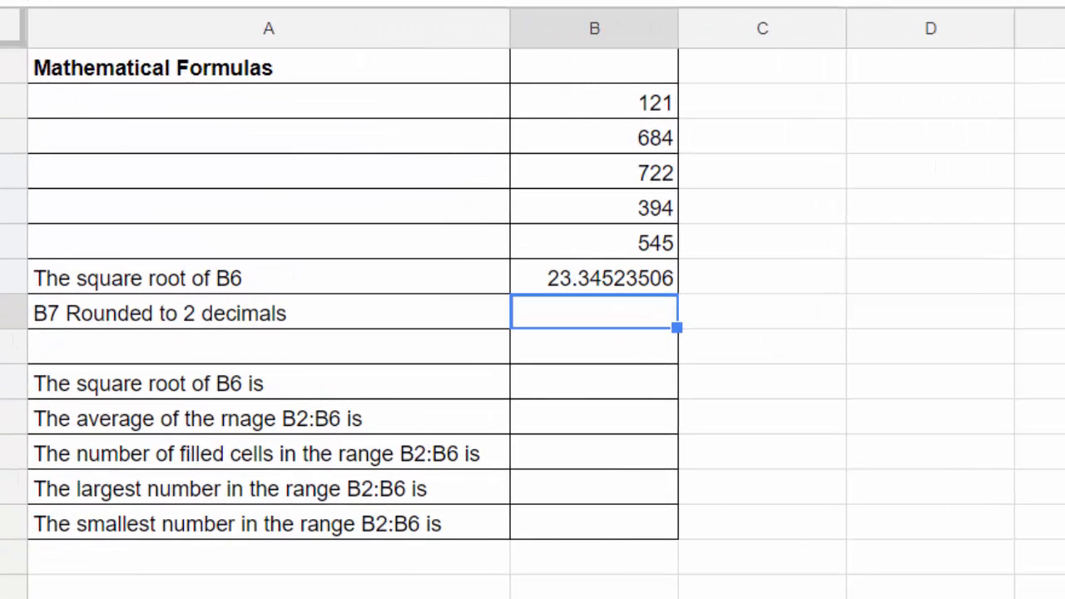
type("=")
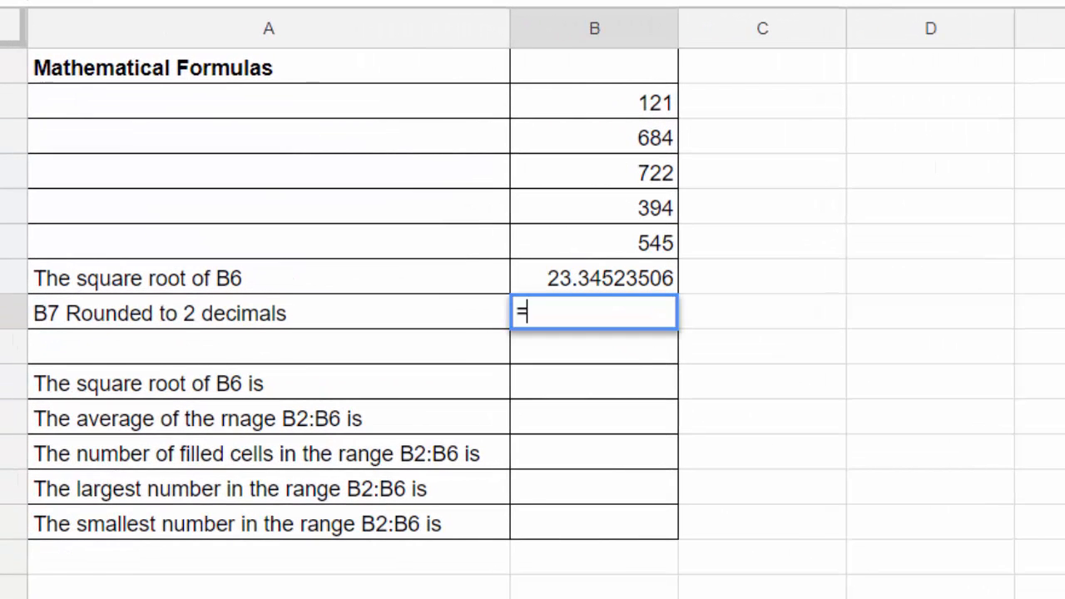
type("rou")
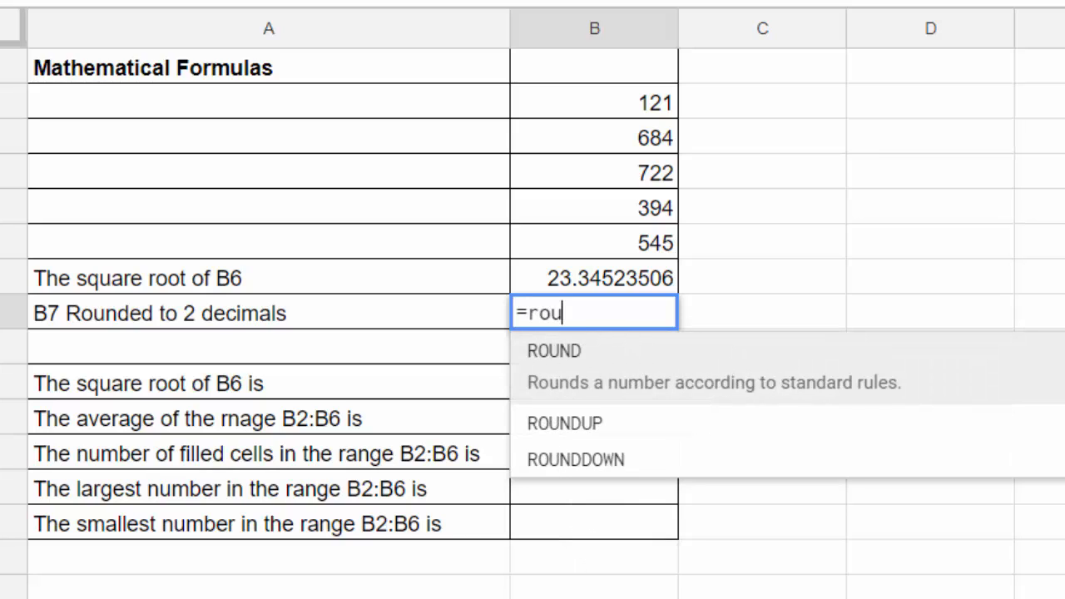
left_click(615, 383)
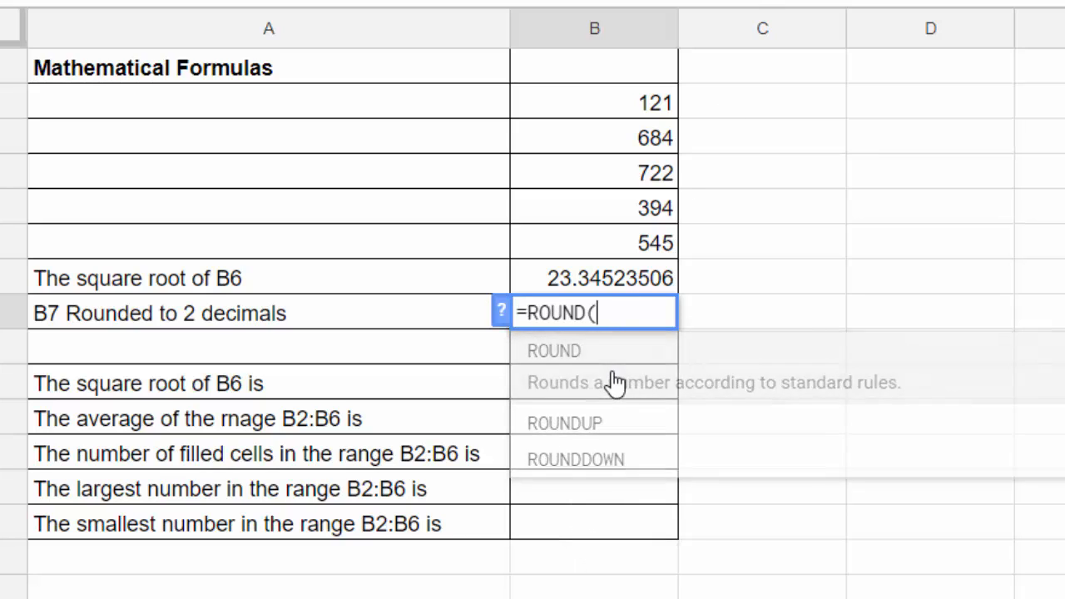
left_click(634, 287)
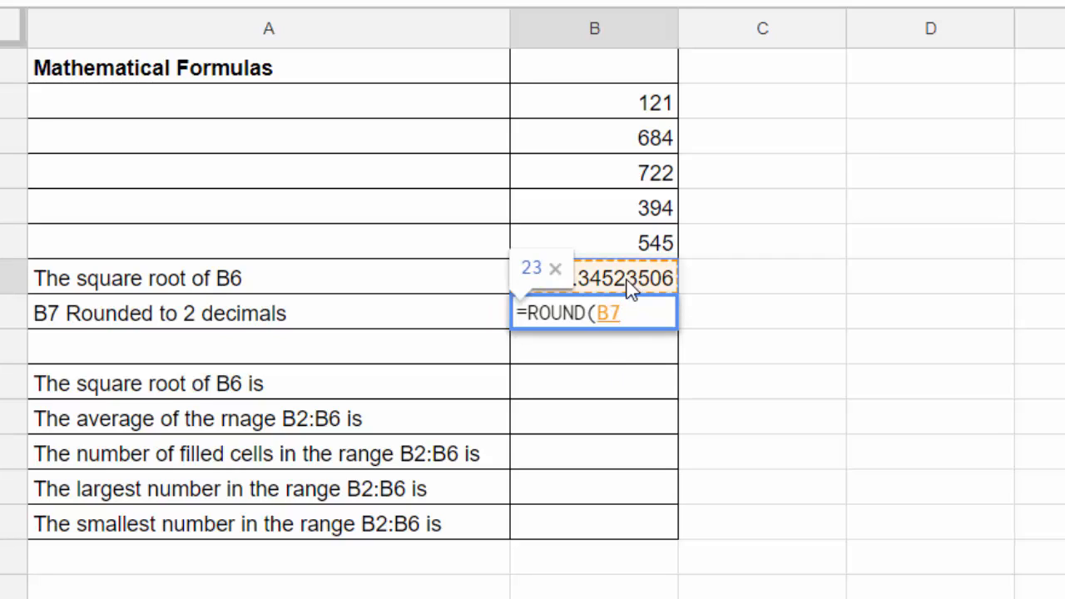
type(",2")
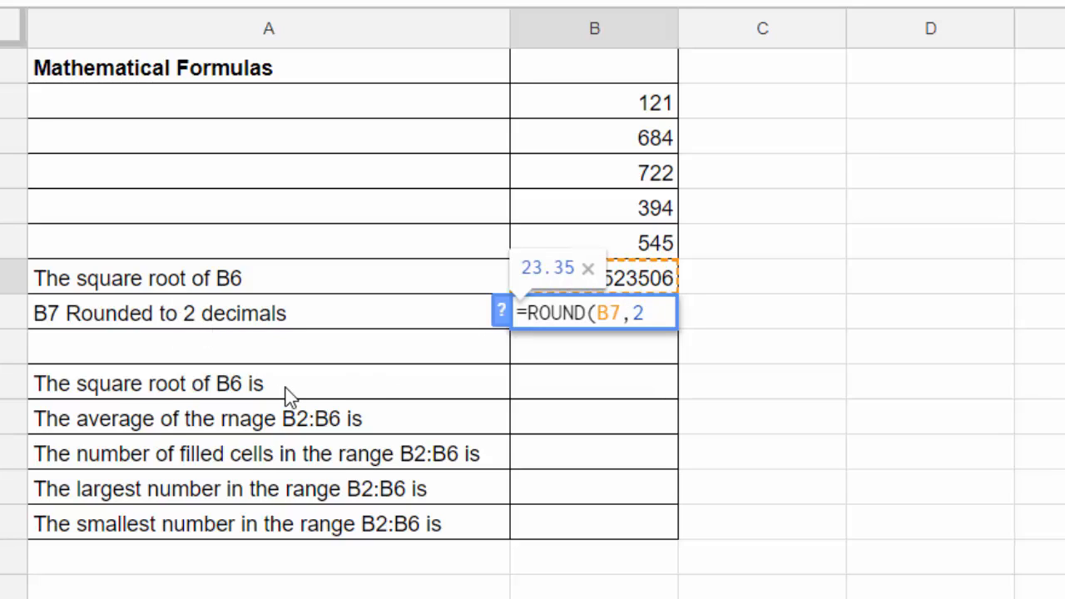
type(")")
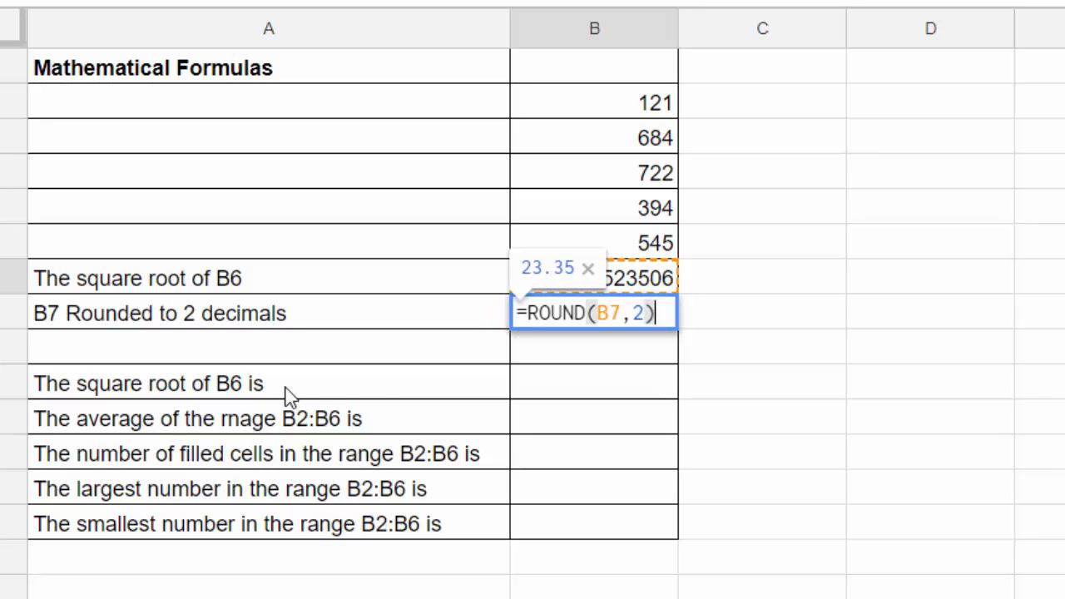
key("Return")
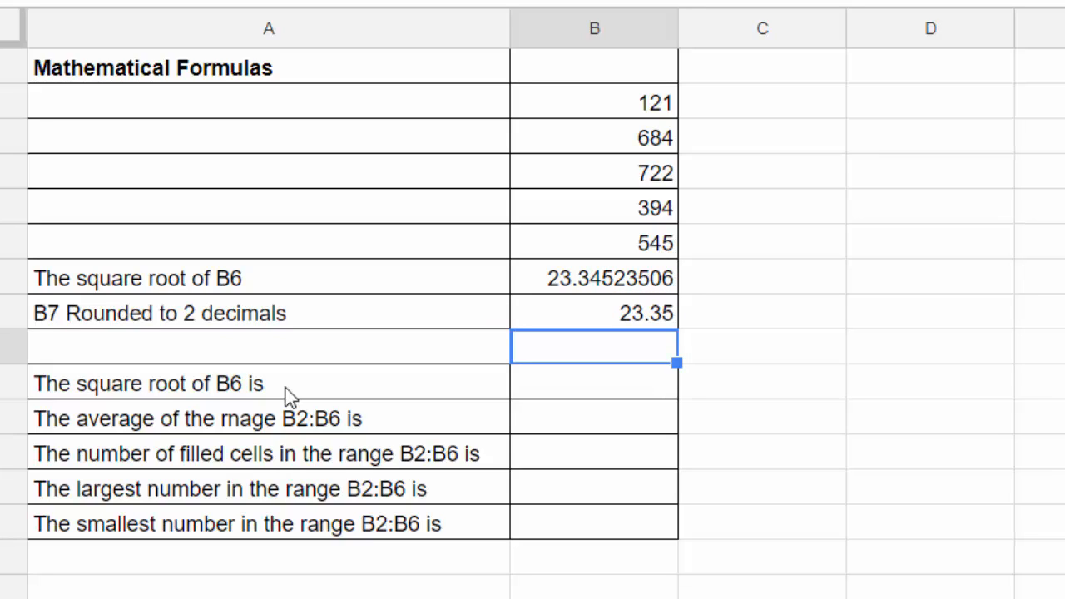
key("Up")
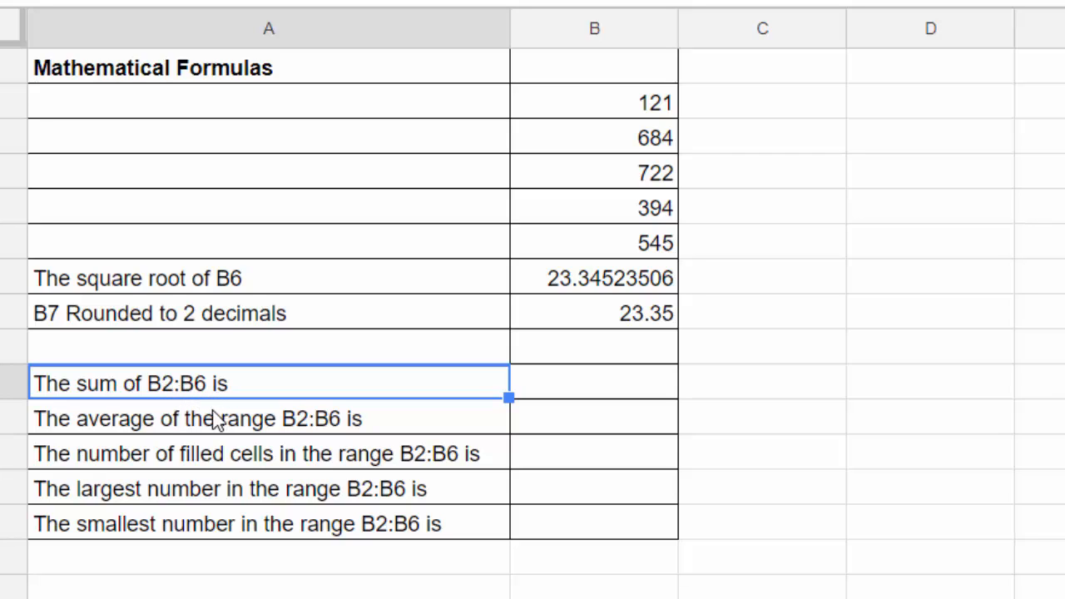
Add up the range B2:B6 in cell B10 with the SUM function
left_click(610, 108)
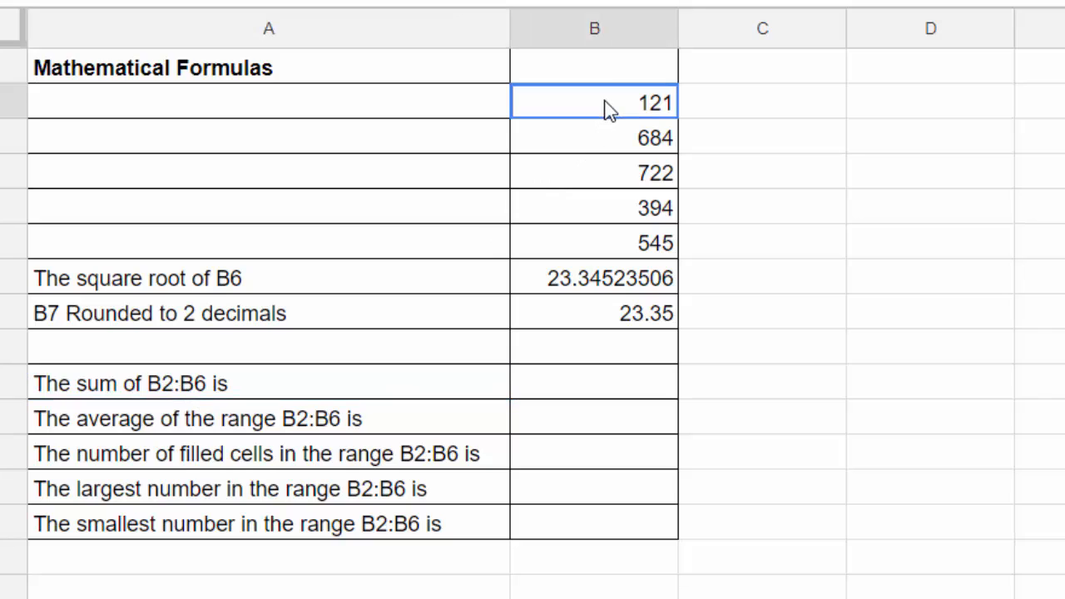
left_click_drag(610, 110, 616, 244)
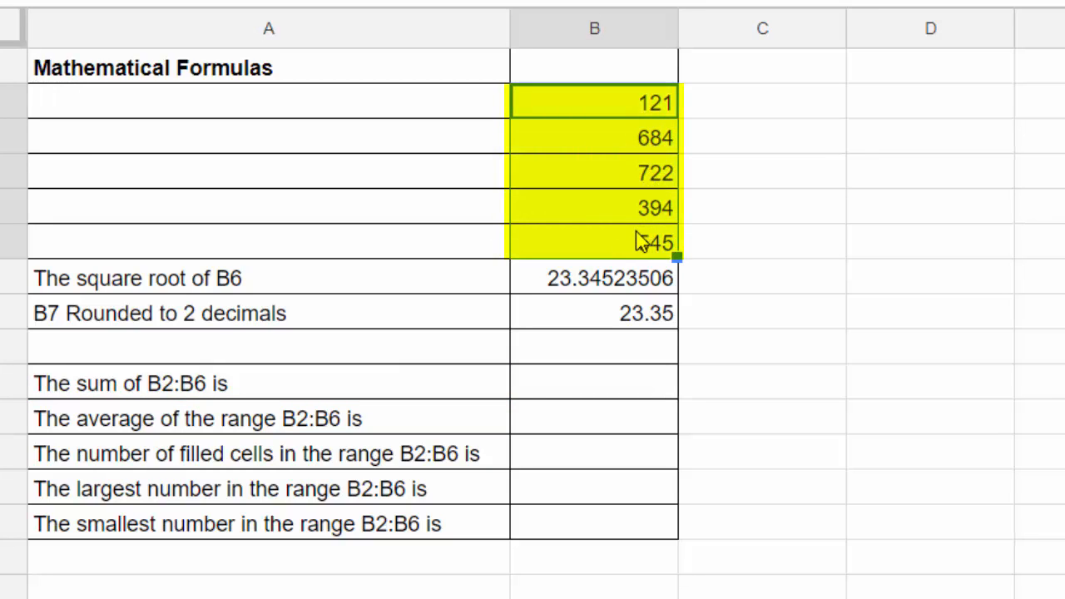
left_click(575, 391)
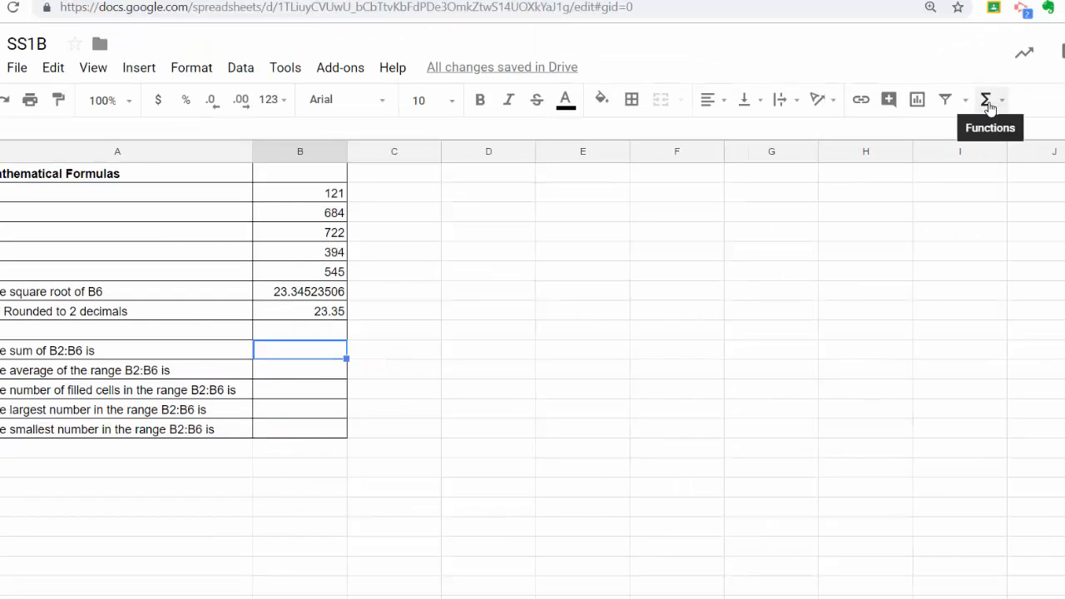
left_click(988, 103)
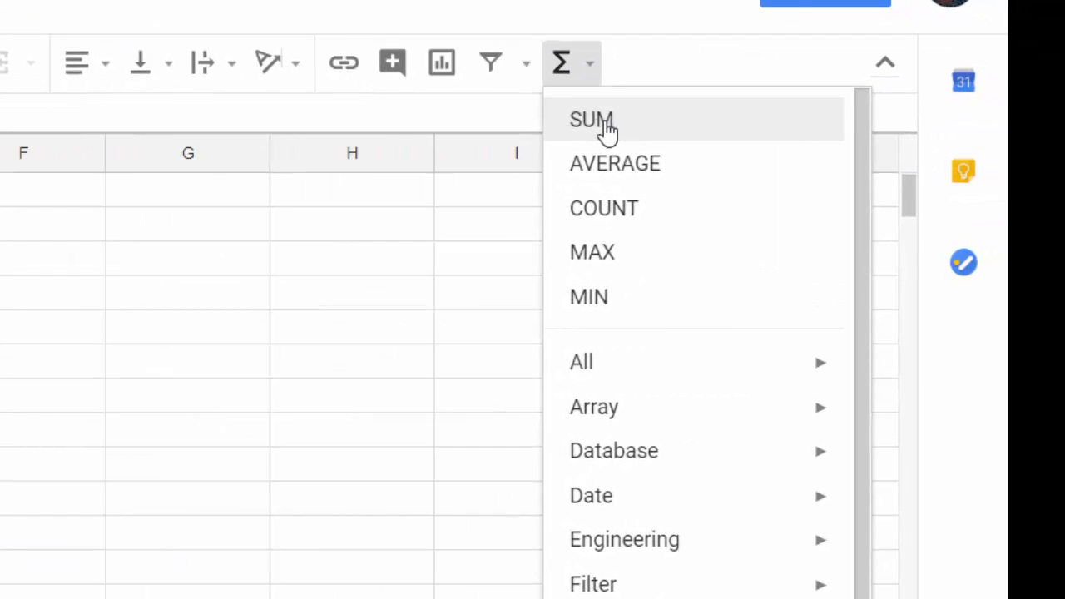
left_click(606, 125)
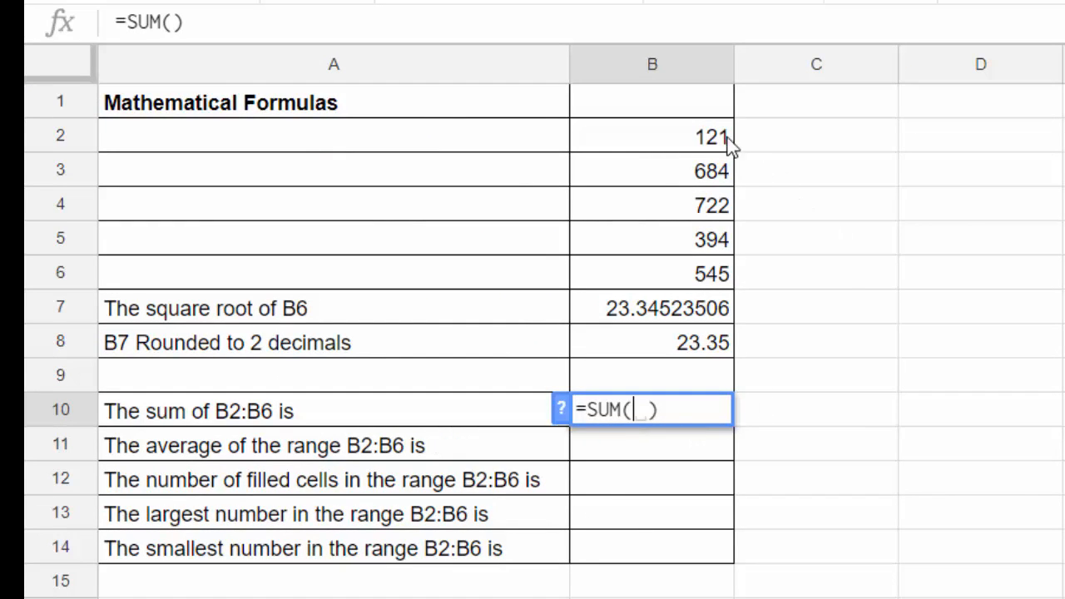
left_click_drag(656, 138, 658, 275)
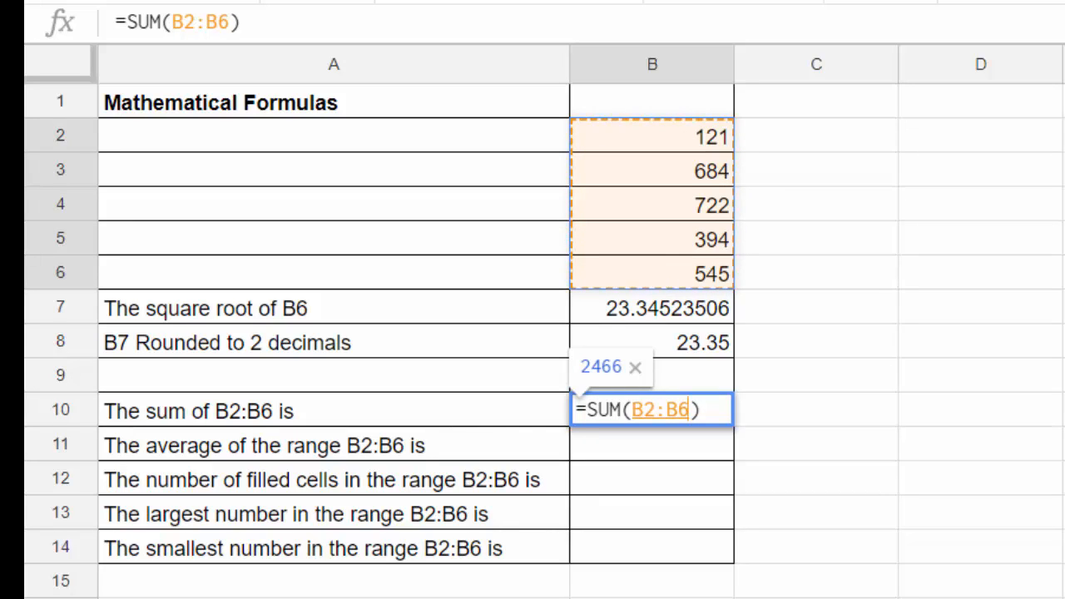
key("Return")
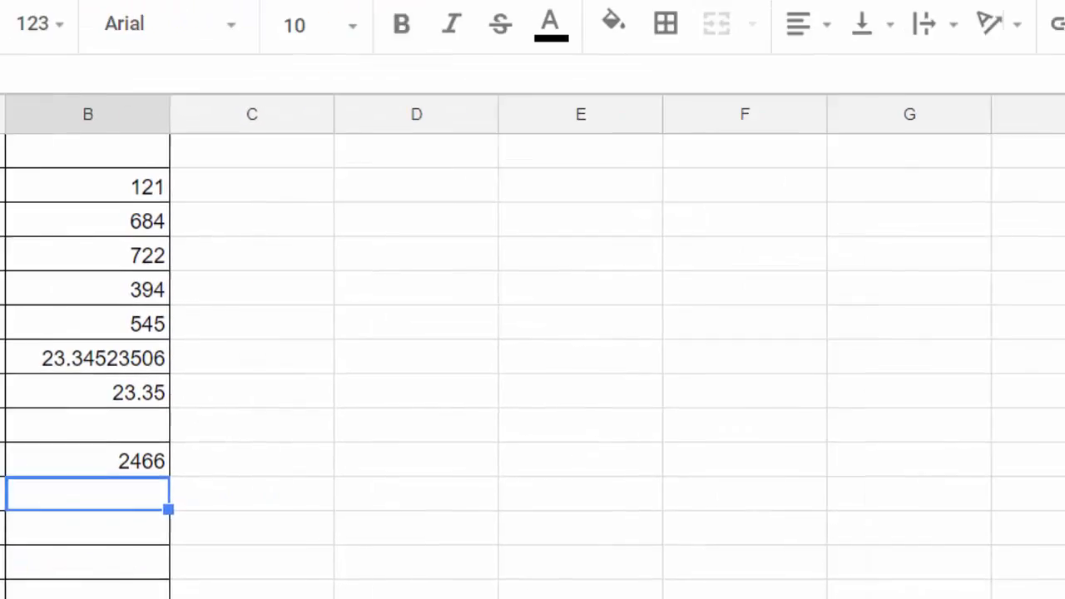
Calculate the average of B2:B6 in cell B11 with the AVERAGE function
left_click(1064, 0)
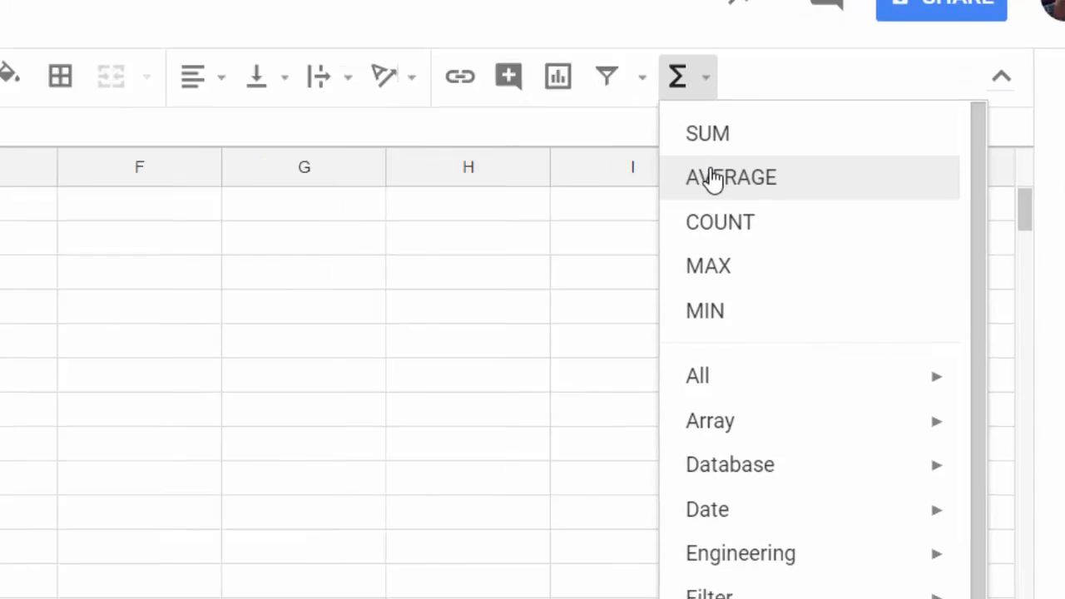
left_click(713, 178)
left_click_drag(60, 173, 78, 309)
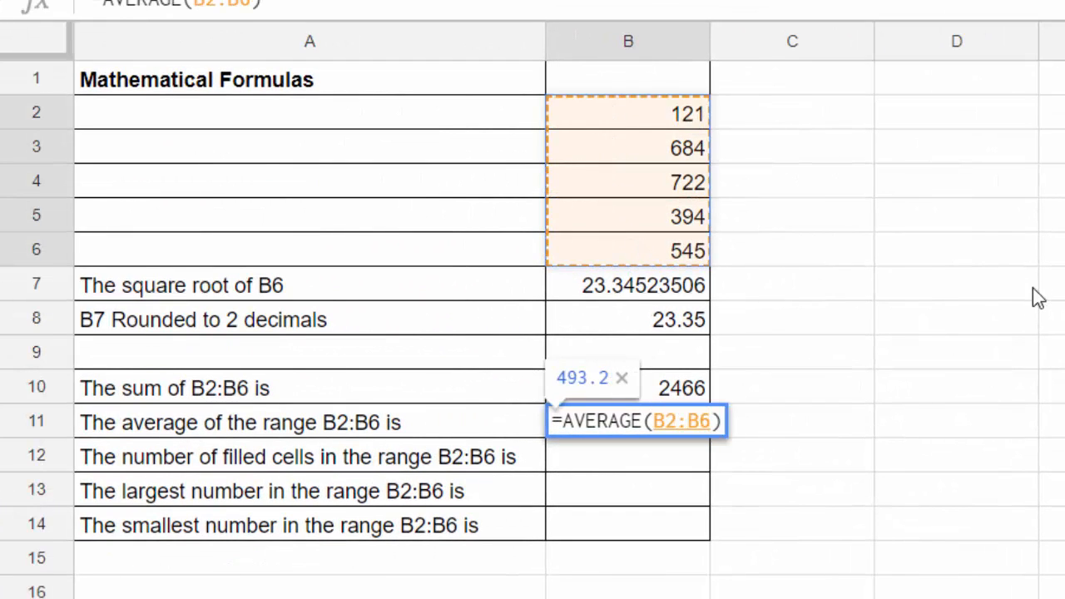
key("Return")
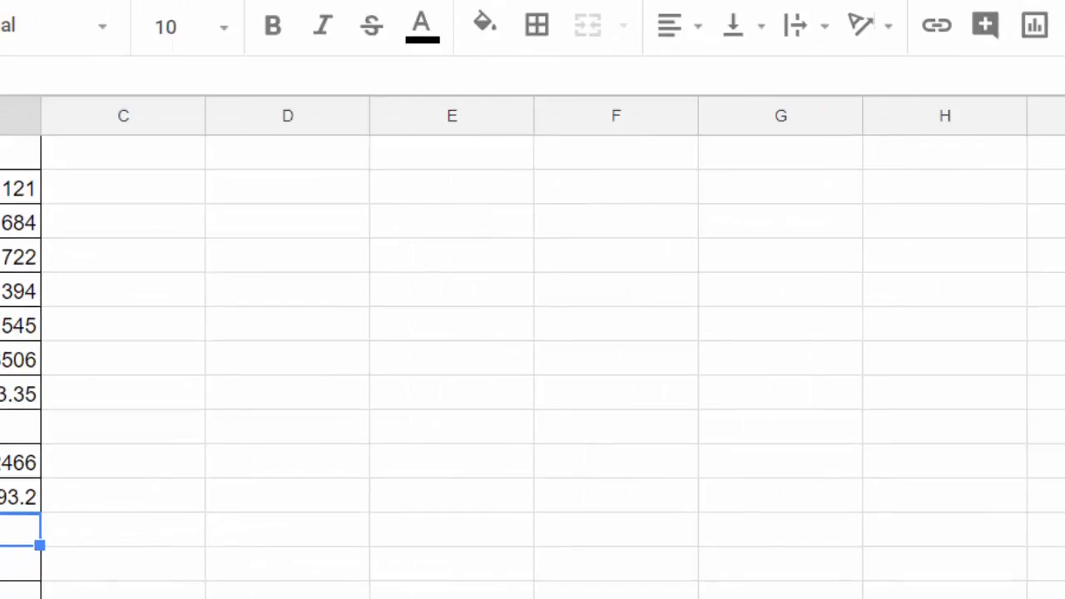
Count the filled cells of the range B2:B6 in cell B12 with the COUNT function
left_click(576, 91)
left_click(626, 245)
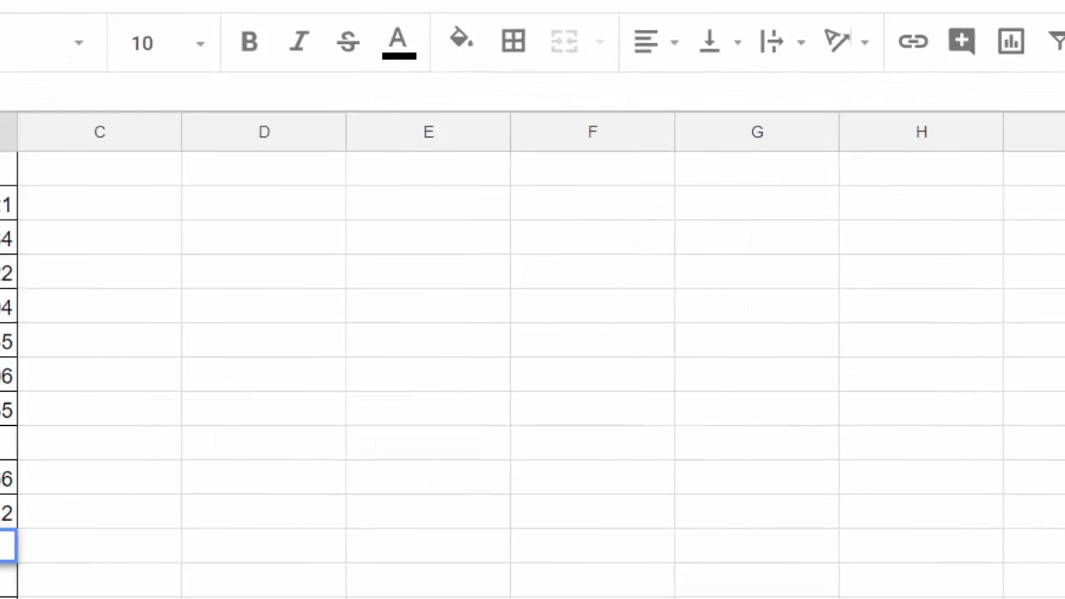
left_click_drag(582, 147, 649, 276)
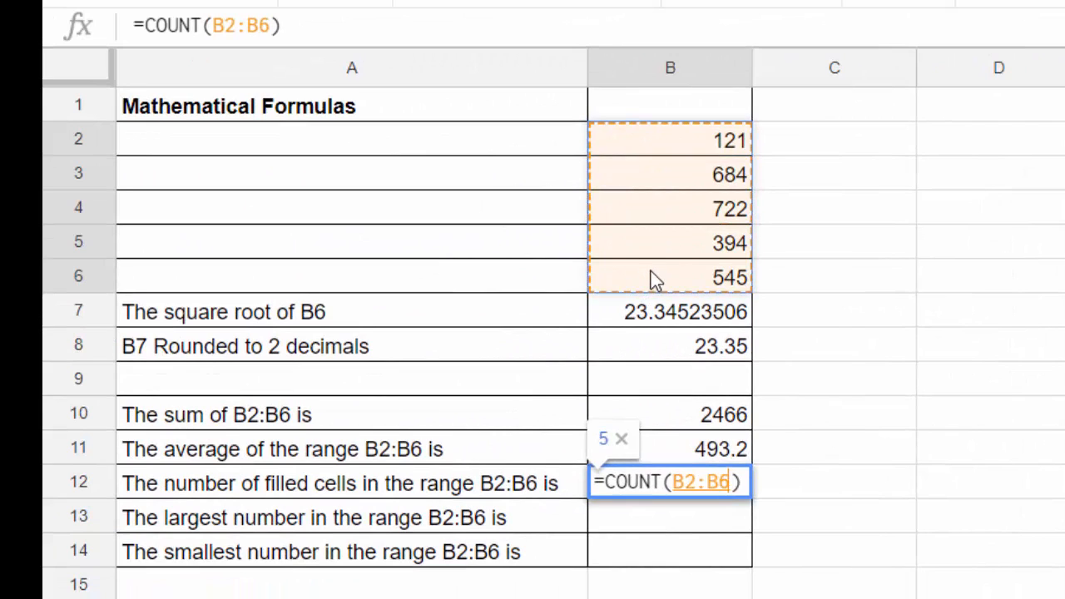
key("Return")
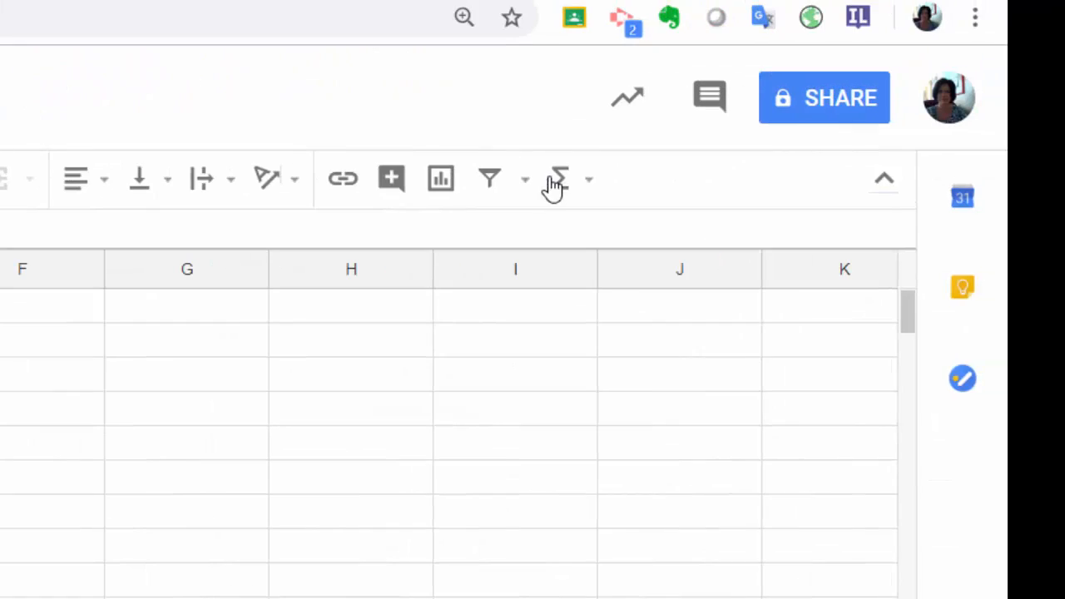
Find the largest number of the range B2:B6 in cell B13 with the MAX function
left_click(558, 183)
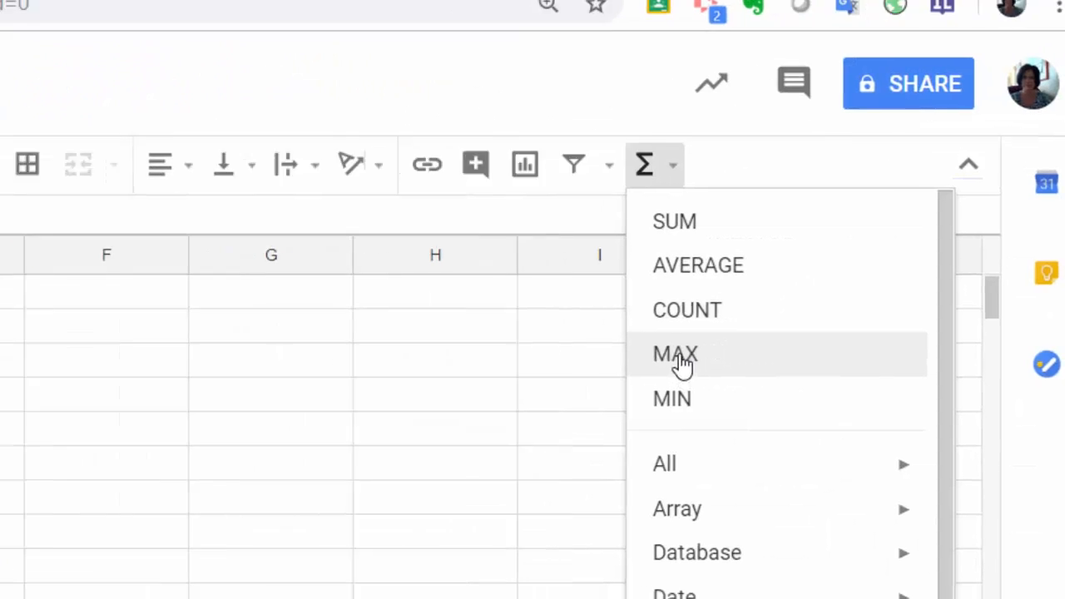
left_click(600, 366)
left_click_drag(587, 131, 610, 269)
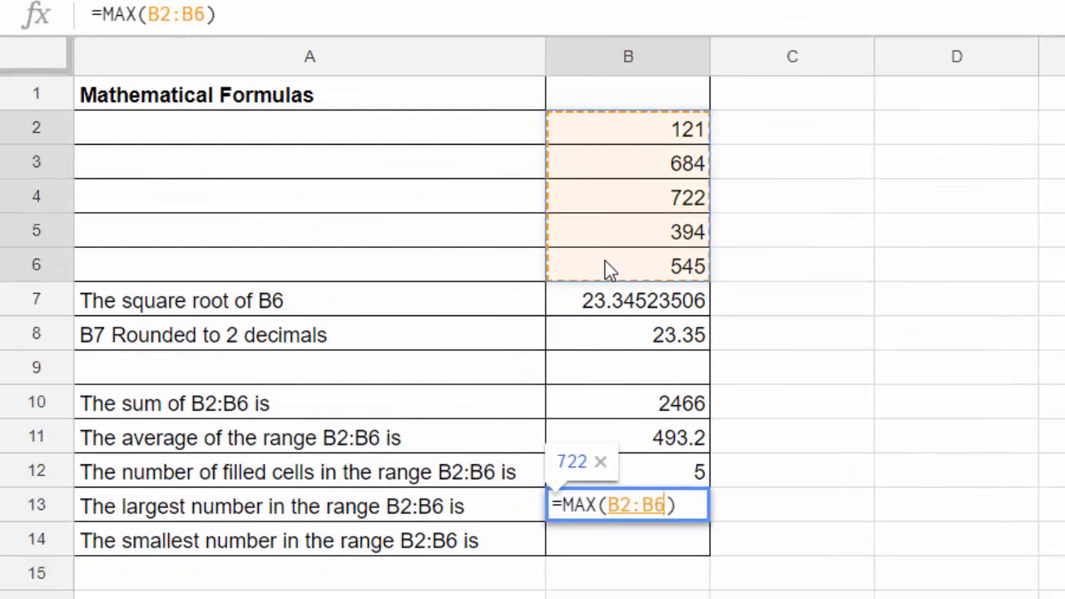
key("Return")
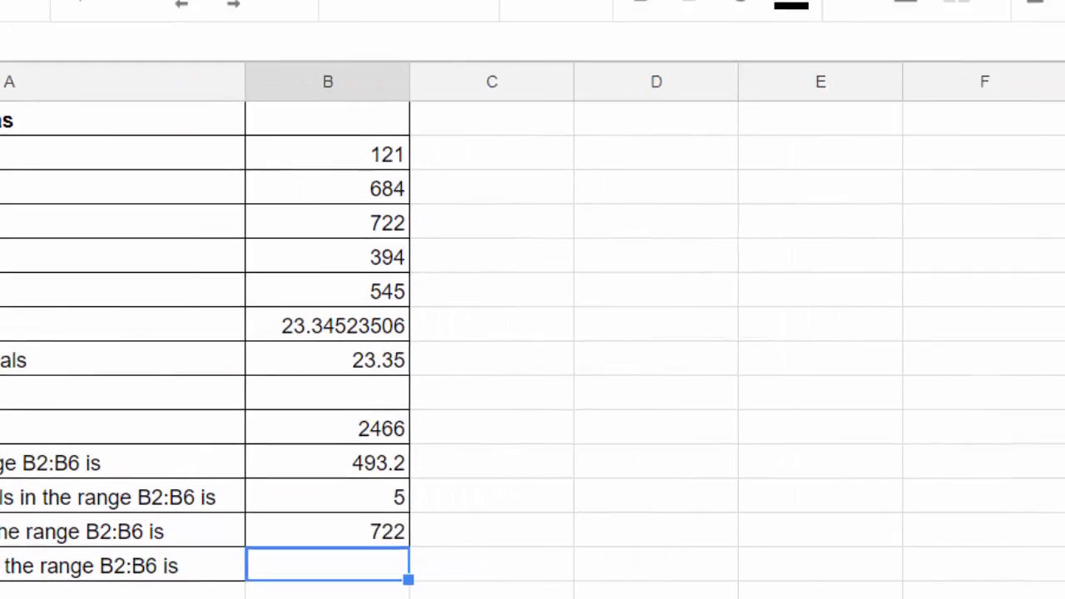
Find the smallest number of the range B2:B6 in cell B14 with the MIN function
left_click(1064, 0)
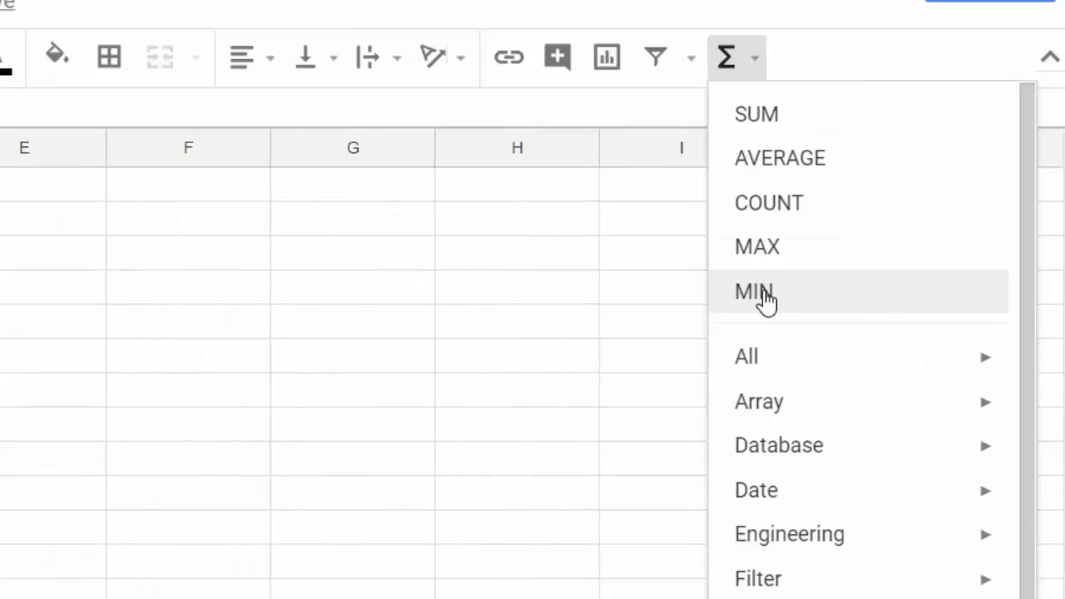
left_click(1064, 233)
left_click_drag(703, 125, 708, 252)
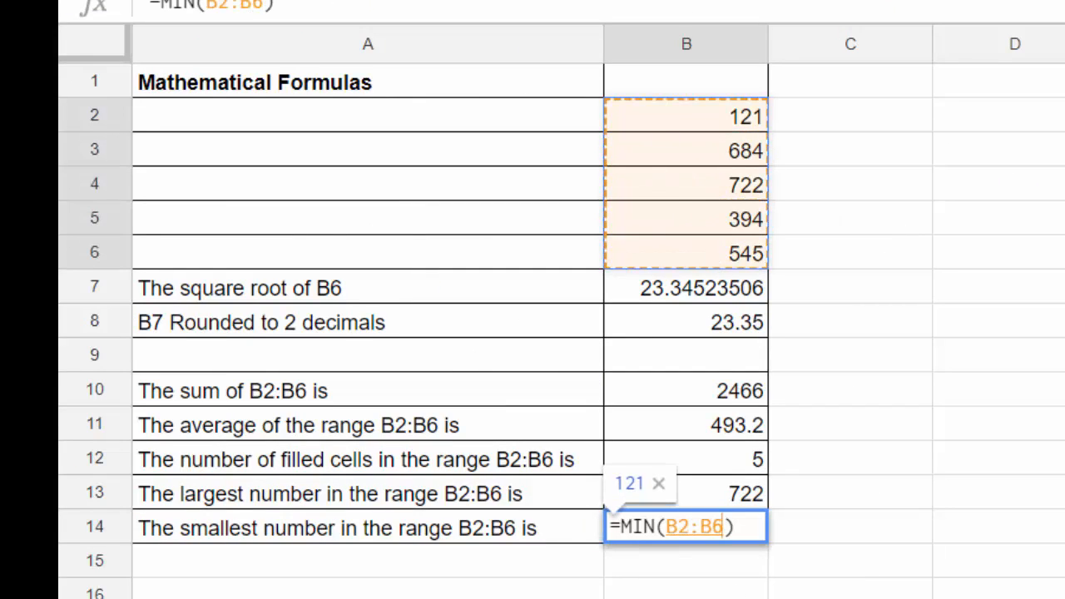
key("Return")
left_click(707, 532)
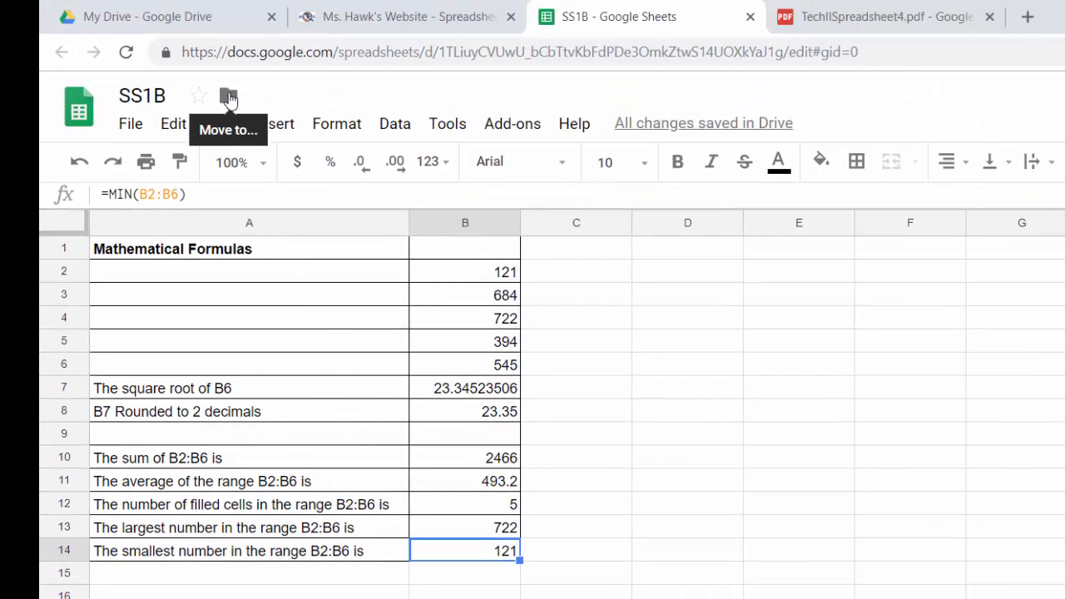
View the My Drive folders offered for moving the SS1B spreadsheet, and close the list without moving the file
left_click(228, 96)
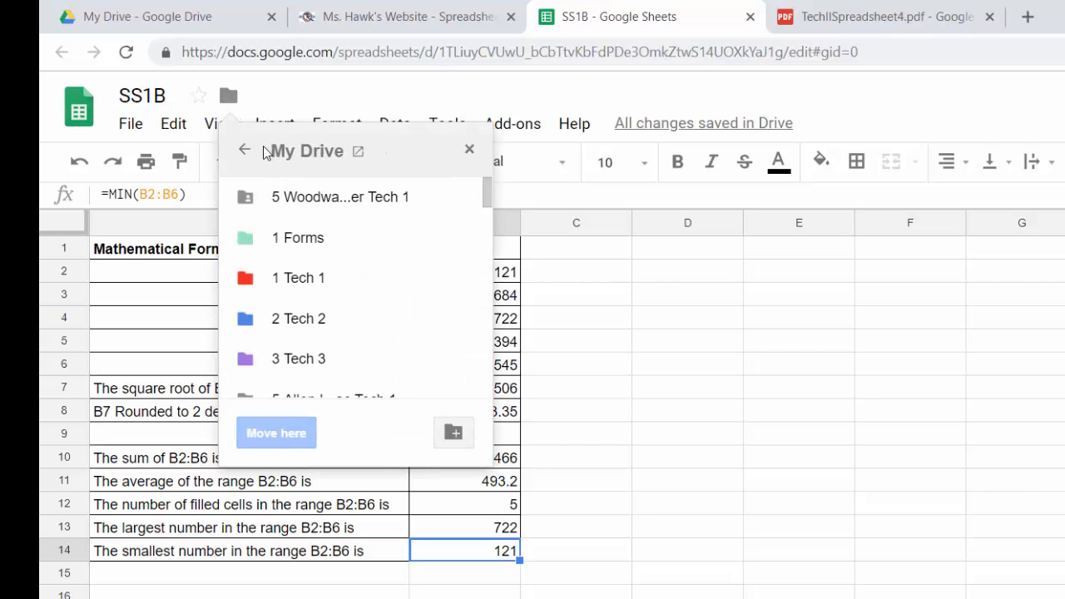
left_click(230, 98)
left_click(576, 595)
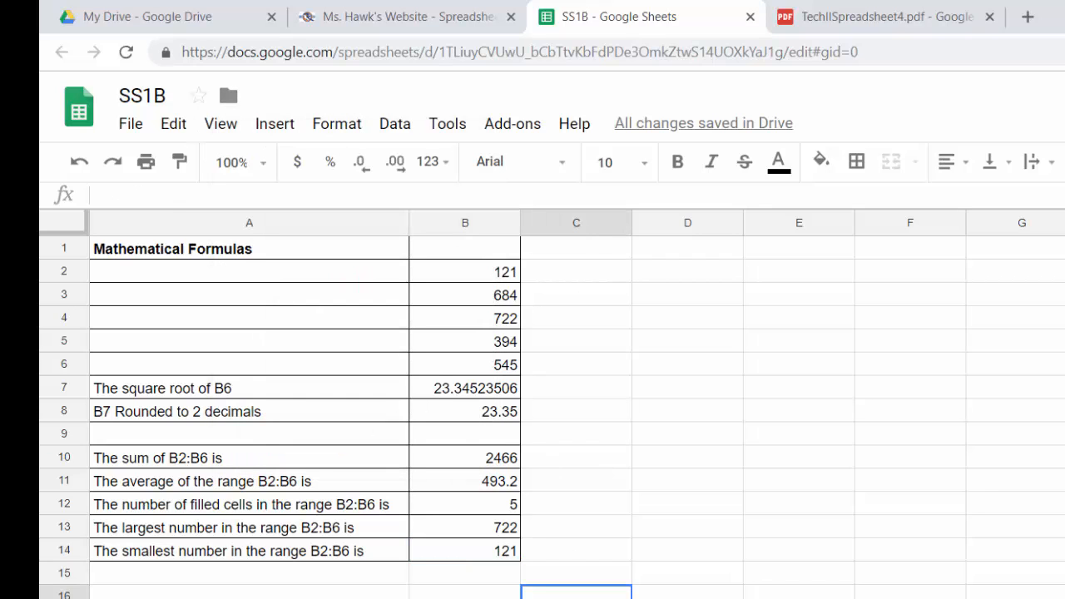